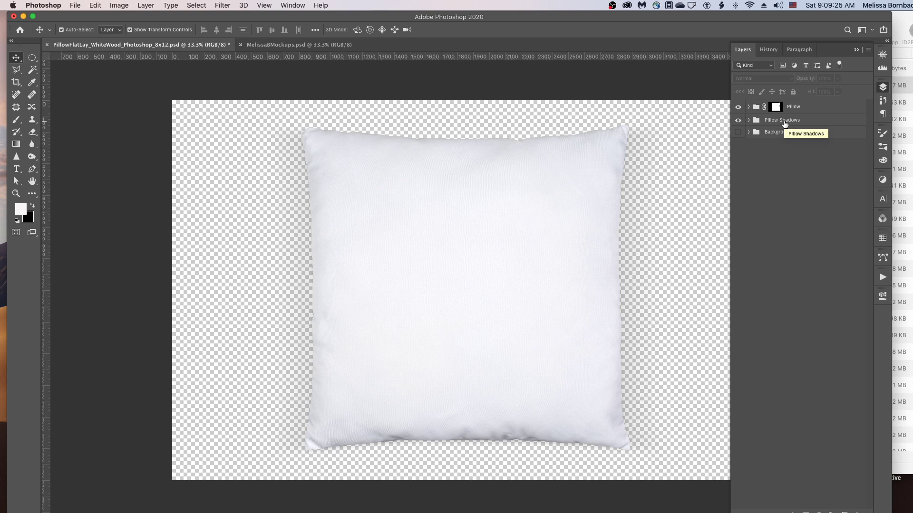
# Expand the Pillow group and open the Design - Pillow smart object as Design - Pillow11.psb.
pyautogui.click(300, 5)
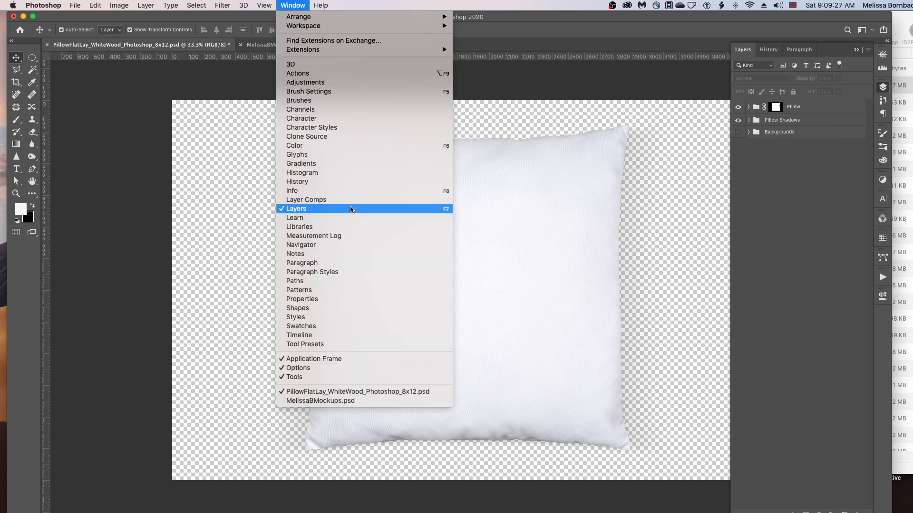
pyautogui.click(797, 160)
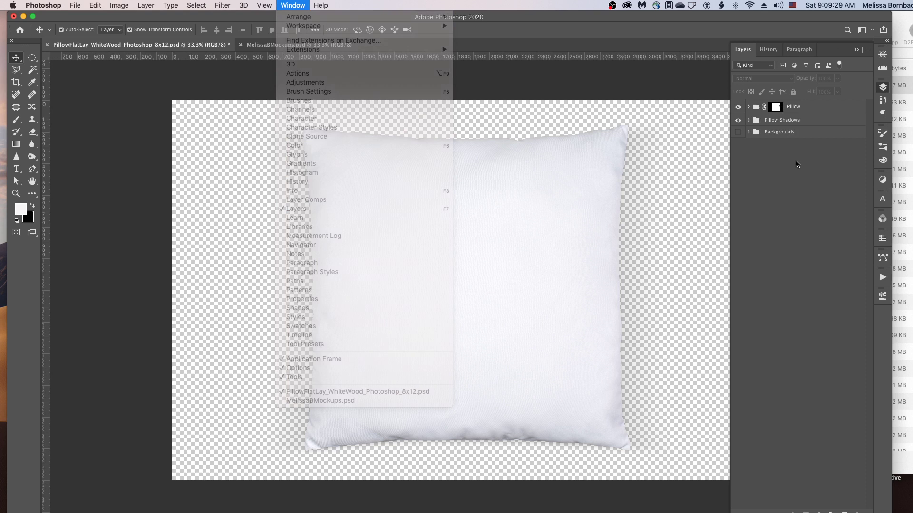
pyautogui.click(749, 107)
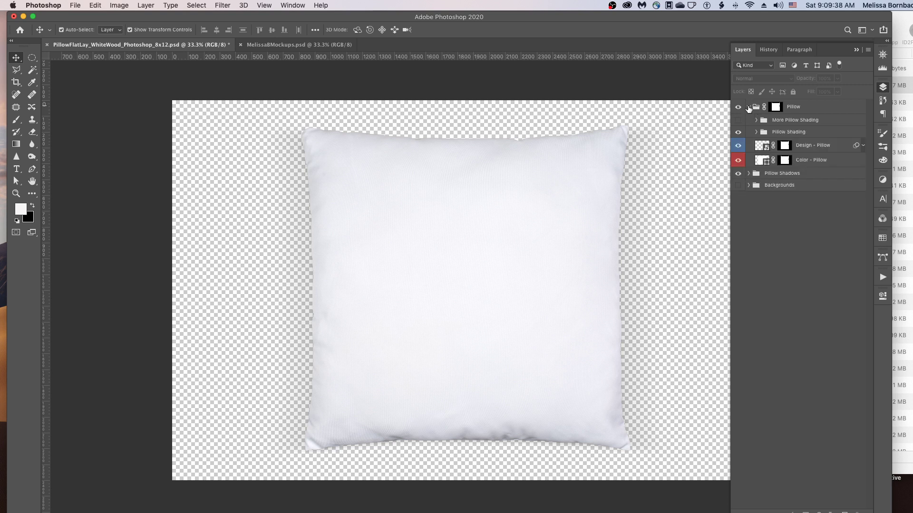
pyautogui.doubleClick(766, 148)
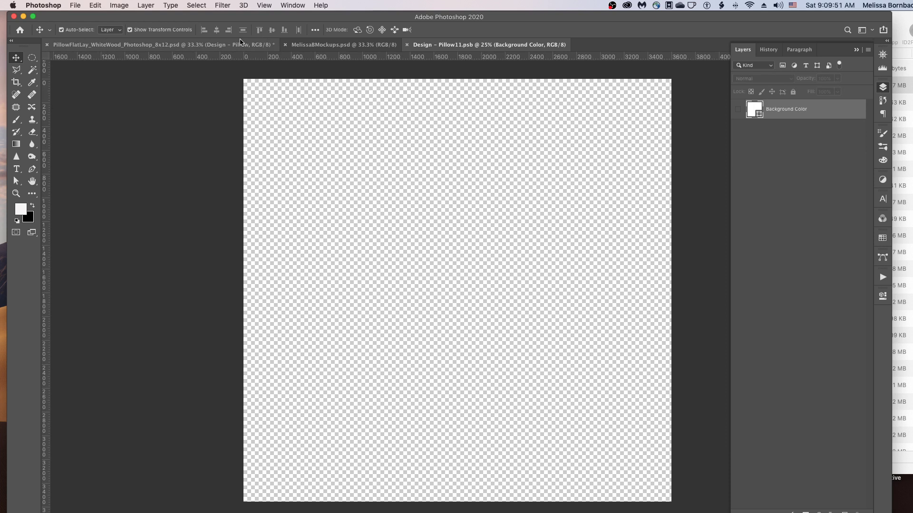
# Open the pink-gold watercolor image background-2416312_SQUARE.jpg.
pyautogui.click(75, 5)
pyautogui.click(83, 30)
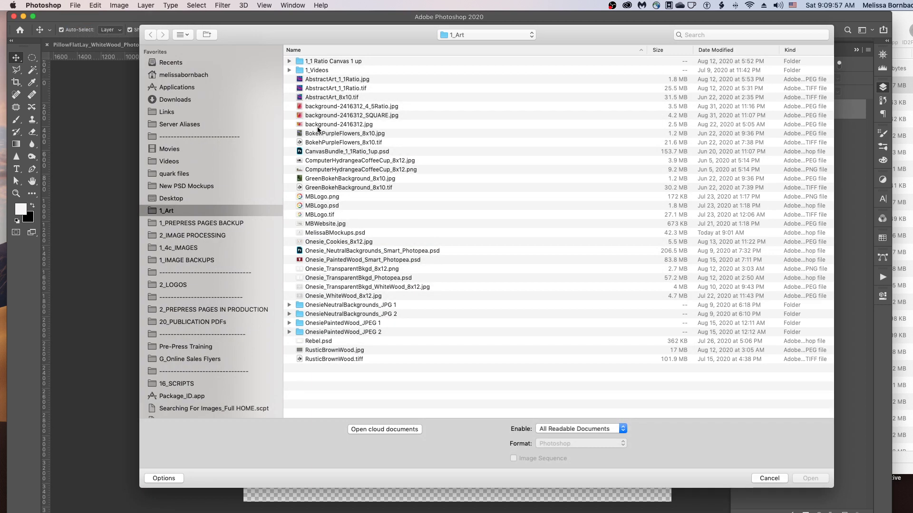
pyautogui.click(362, 116)
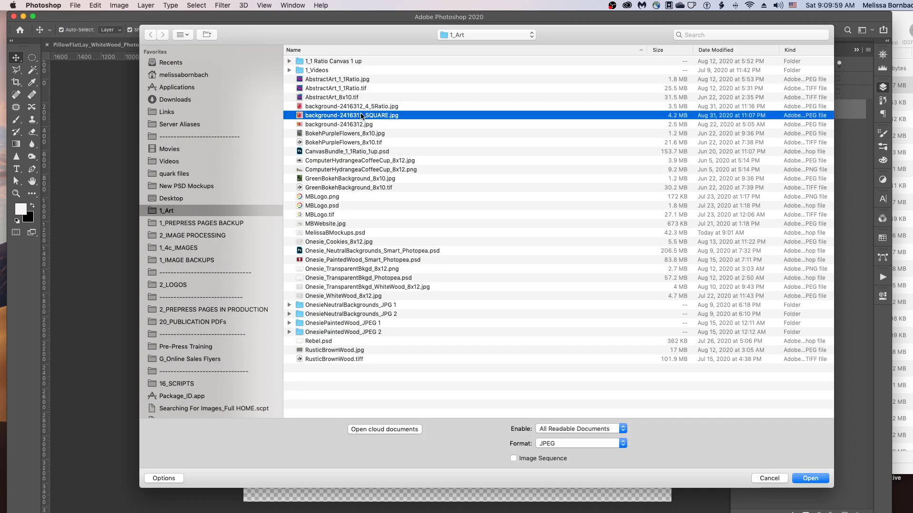
pyautogui.doubleClick(362, 116)
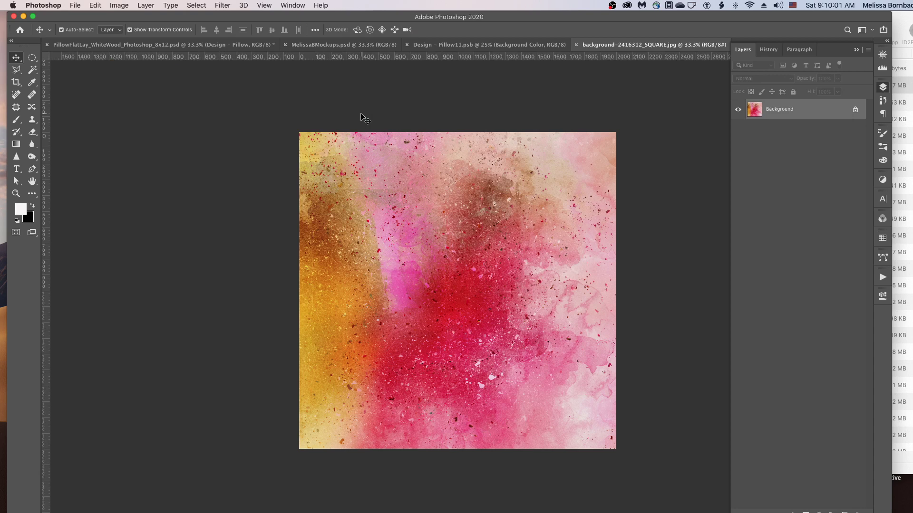
# Select the entire watercolor image and copy it.
pyautogui.click(201, 5)
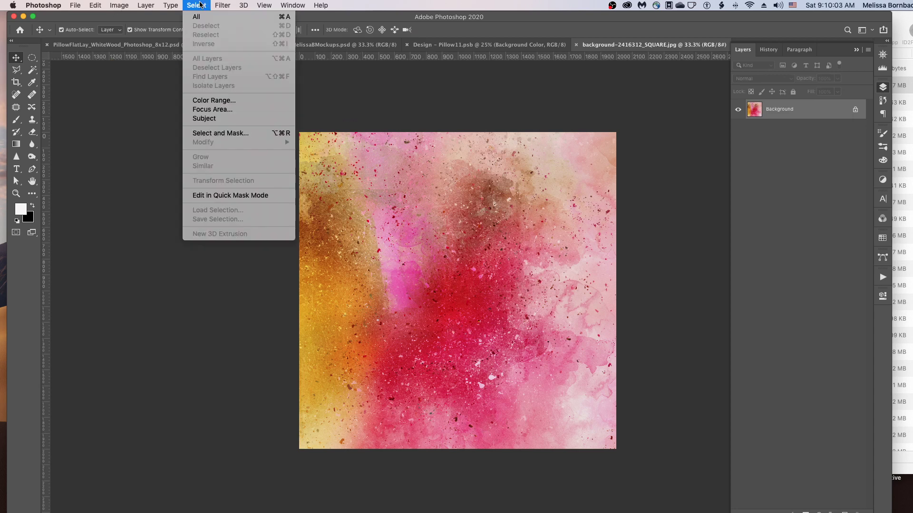
pyautogui.click(201, 17)
pyautogui.click(95, 5)
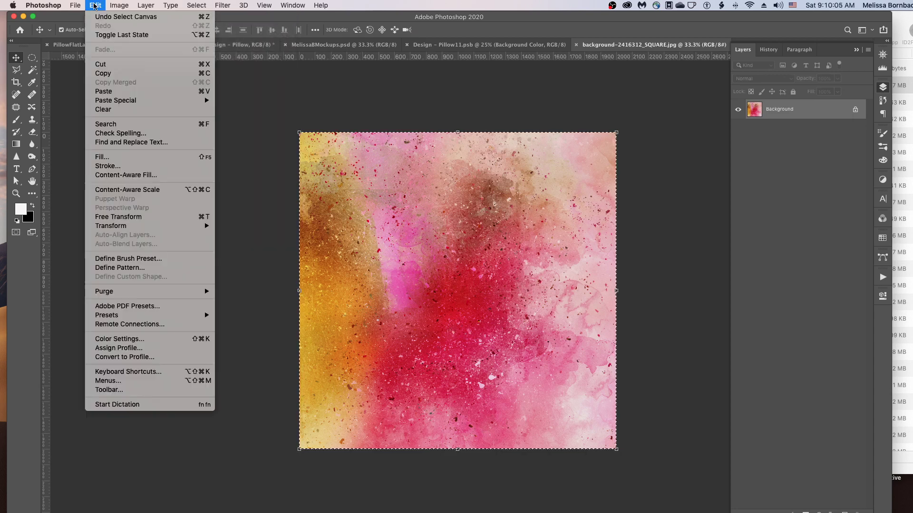
pyautogui.click(116, 76)
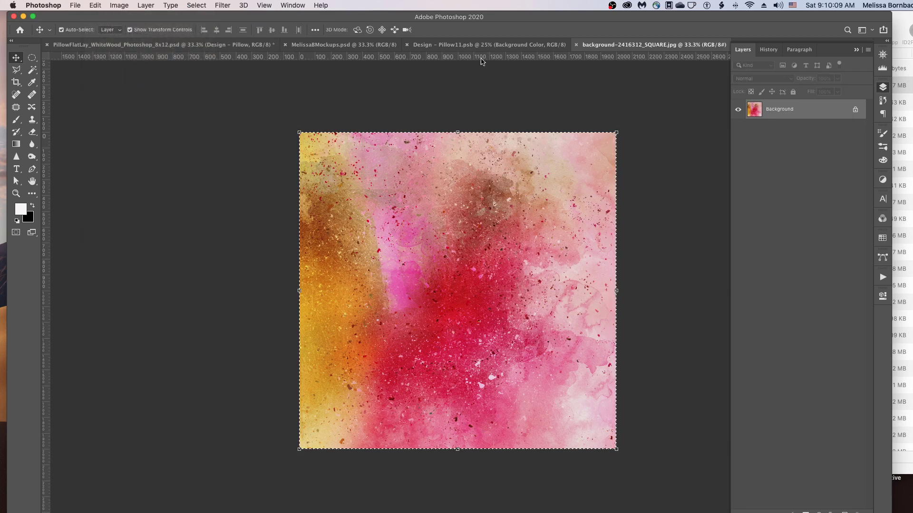
# Paste the copied watercolor into the Design - Pillow11.psb canvas as Layer 1.
pyautogui.click(481, 45)
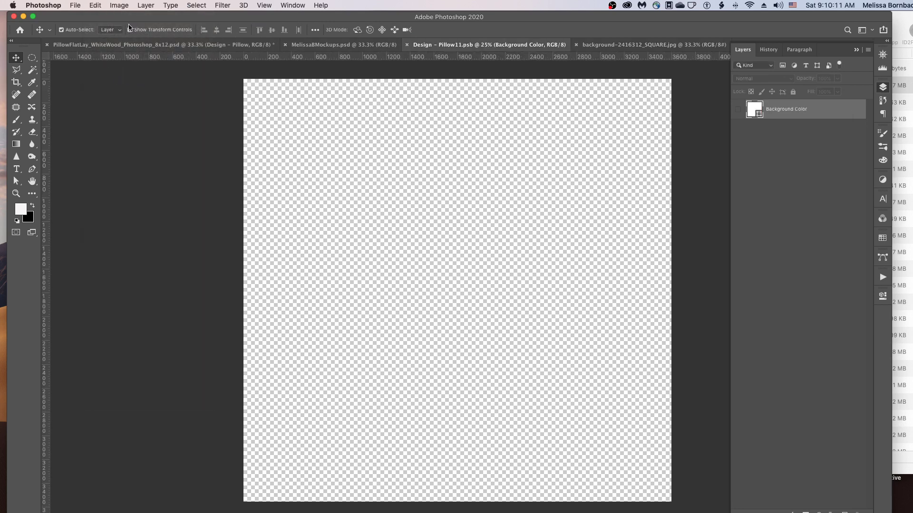
pyautogui.click(96, 5)
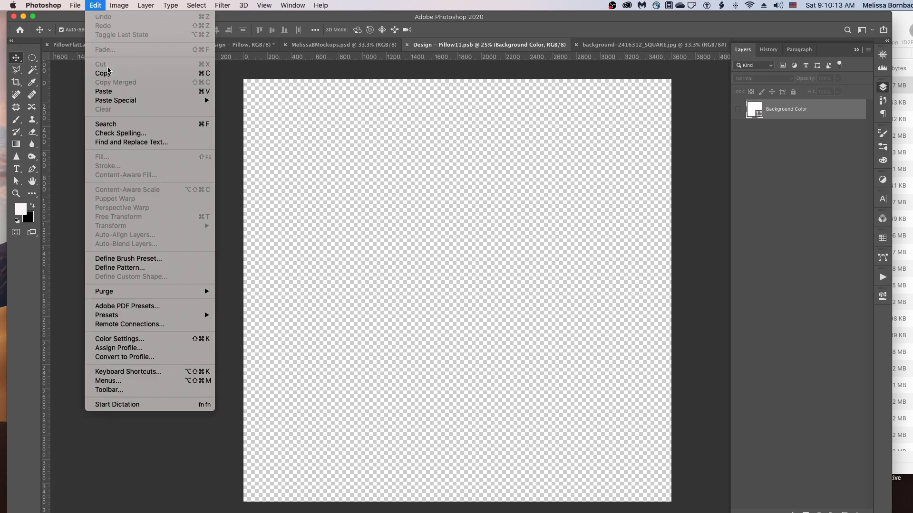
pyautogui.click(110, 91)
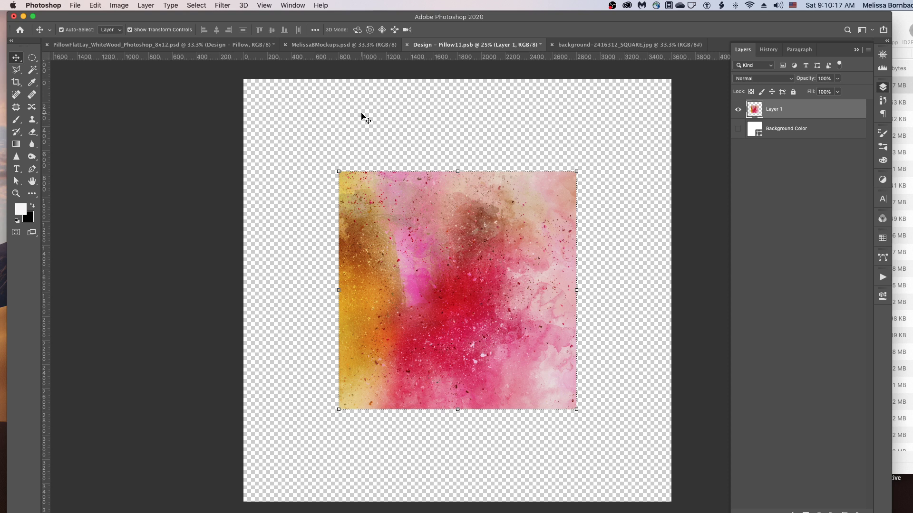
# Free-transform the pasted watercolor to about 181% so it fills the whole canvas.
pyautogui.click(99, 5)
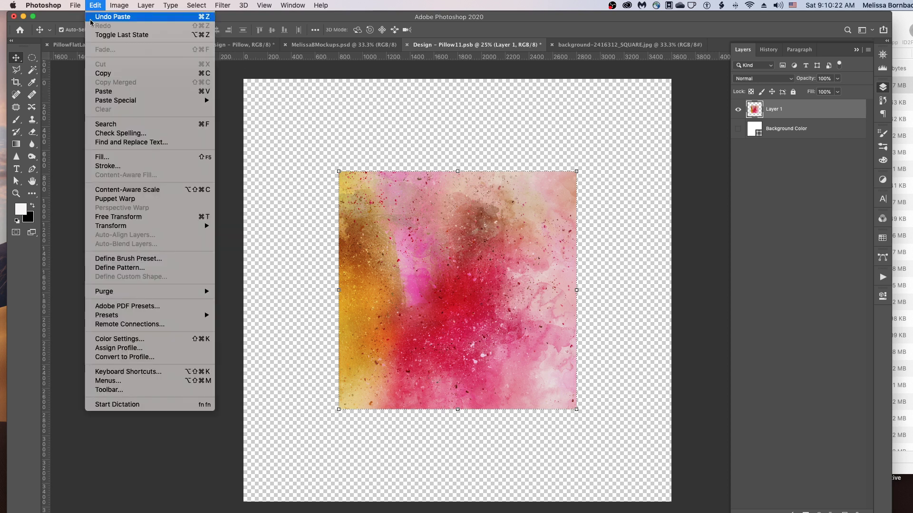
pyautogui.click(127, 218)
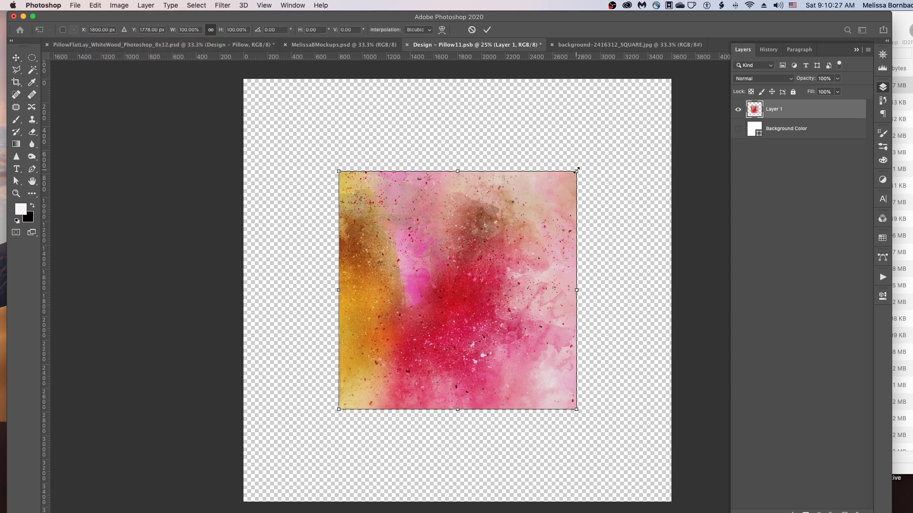
pyautogui.moveTo(577, 170); pyautogui.dragTo(685, 85)
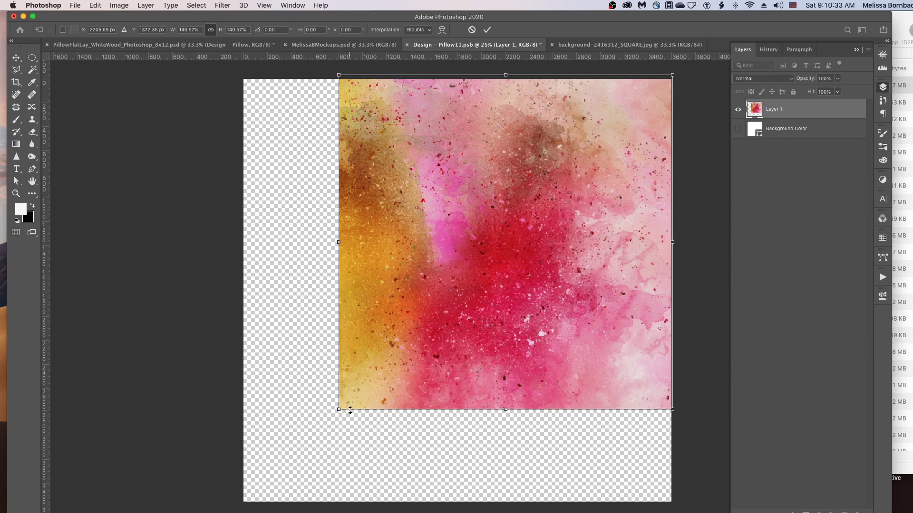
pyautogui.moveTo(339, 411); pyautogui.dragTo(218, 486)
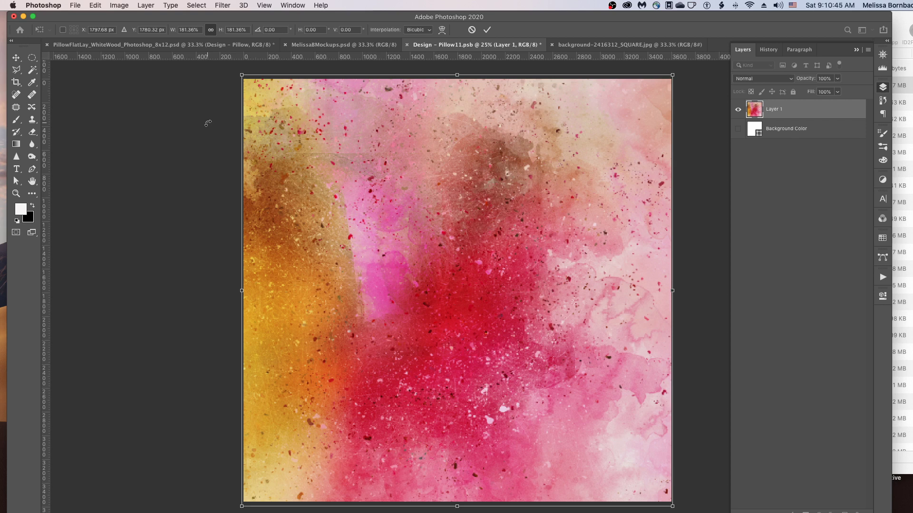
pyautogui.click(96, 5)
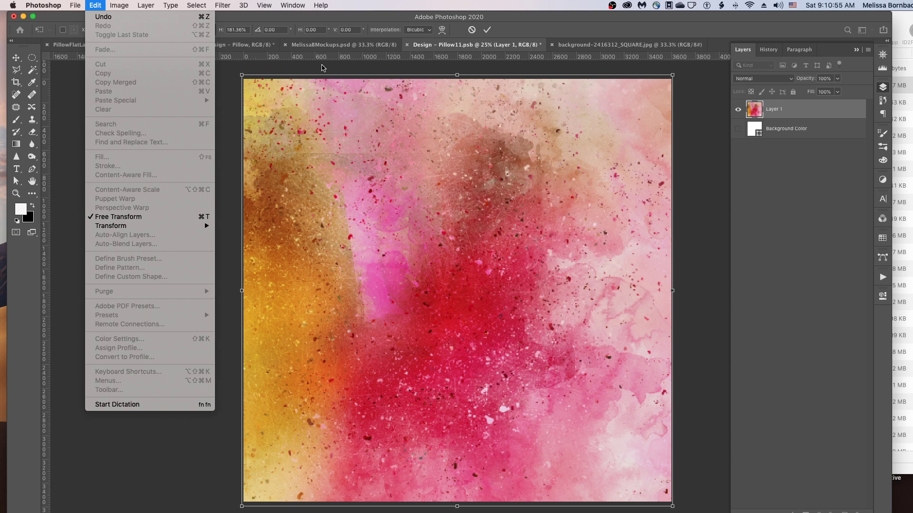
pyautogui.click(322, 68)
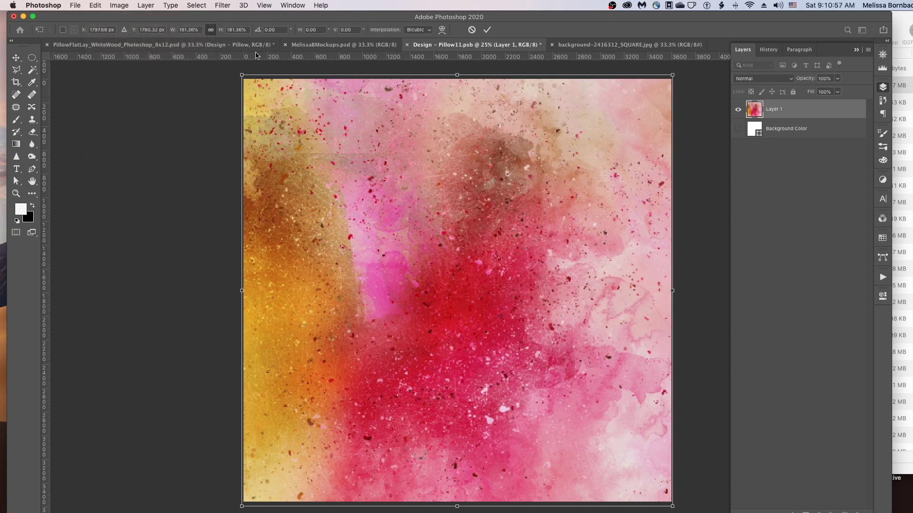
# Commit the enlargement, save the design smart object, and close it and the watercolor image.
pyautogui.click(75, 4)
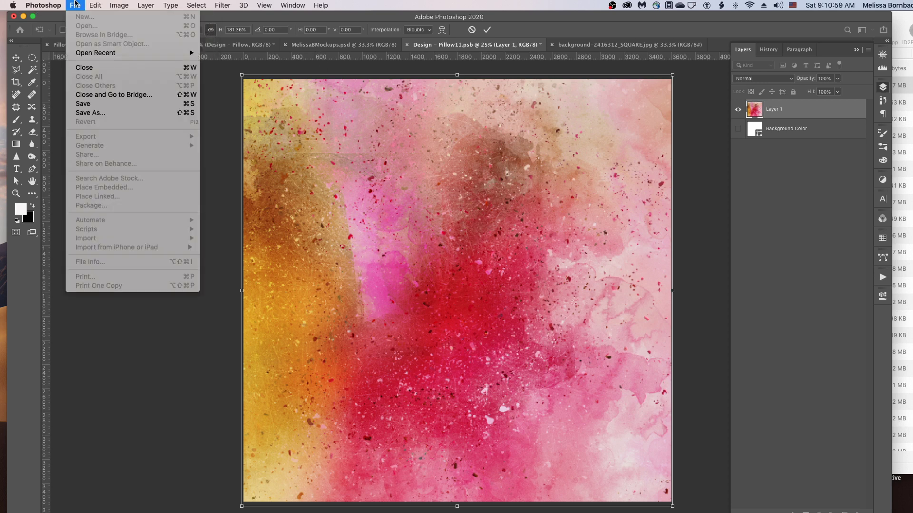
pyautogui.click(132, 104)
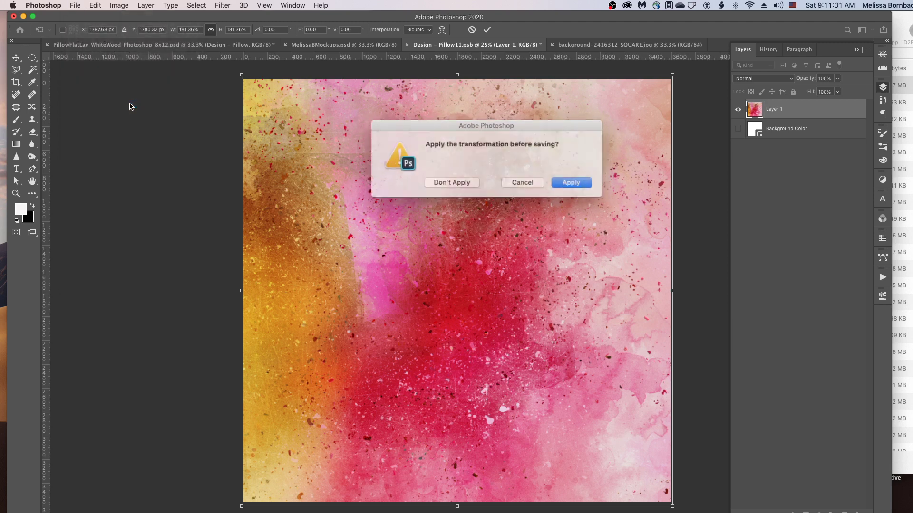
pyautogui.click(567, 182)
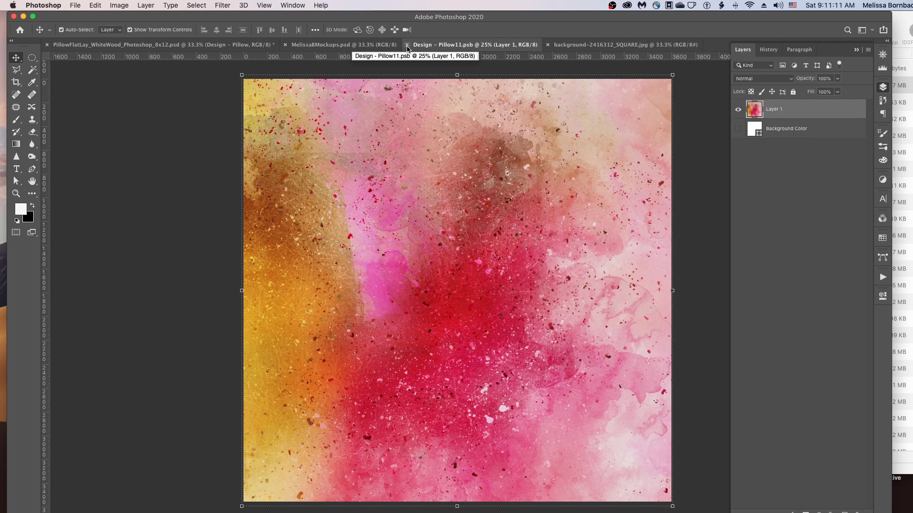
pyautogui.click(407, 46)
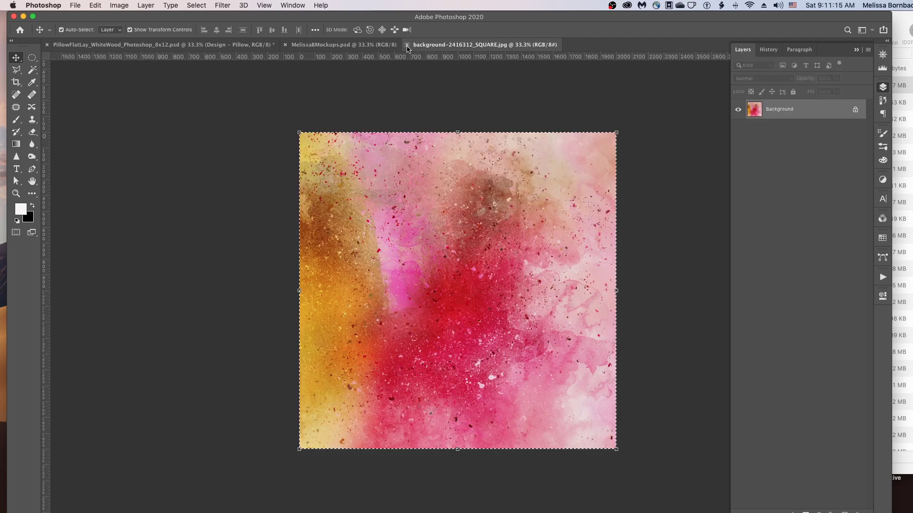
pyautogui.click(407, 45)
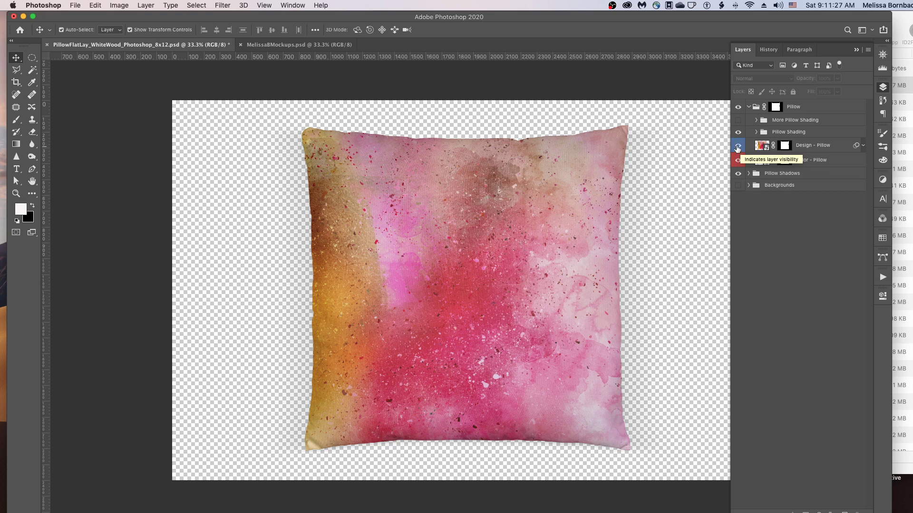
# Hide Design - Pillow and change the Color - Pillow fill to medium blue #3e68bd.
pyautogui.click(738, 147)
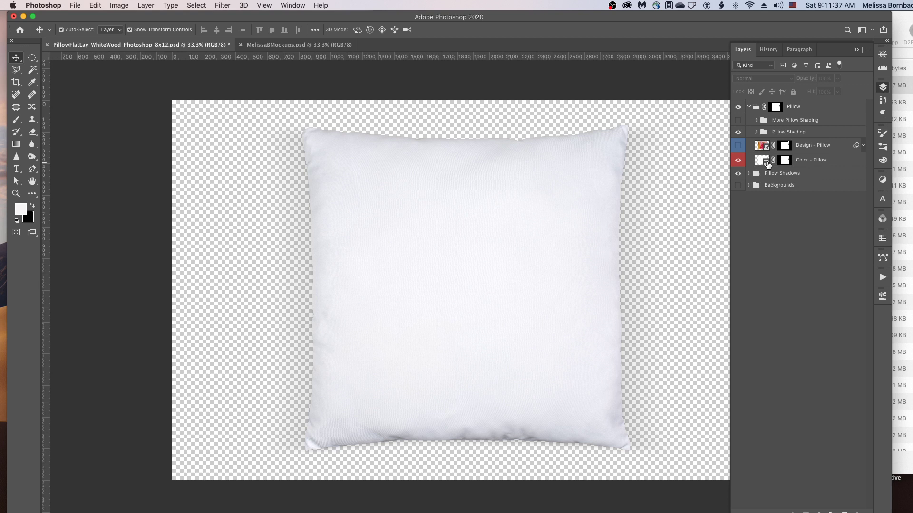
pyautogui.doubleClick(767, 164)
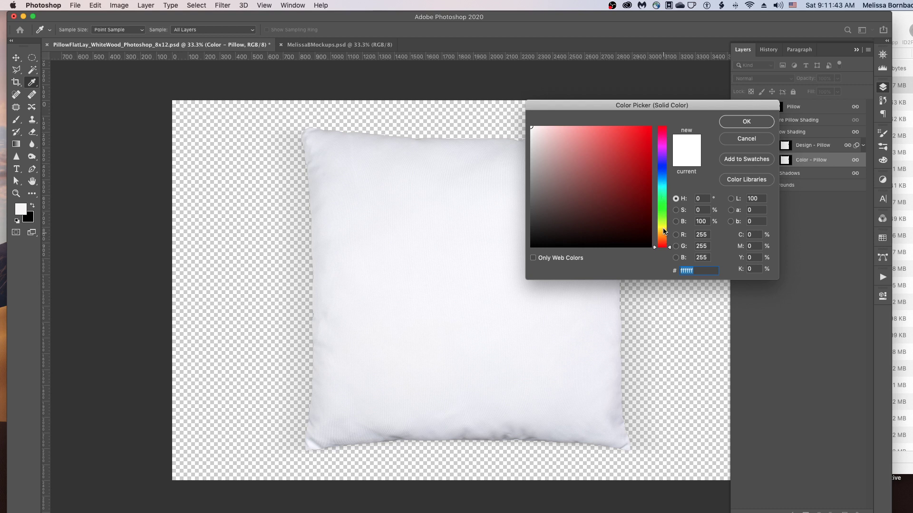
pyautogui.moveTo(661, 187); pyautogui.dragTo(660, 173)
pyautogui.click(608, 158)
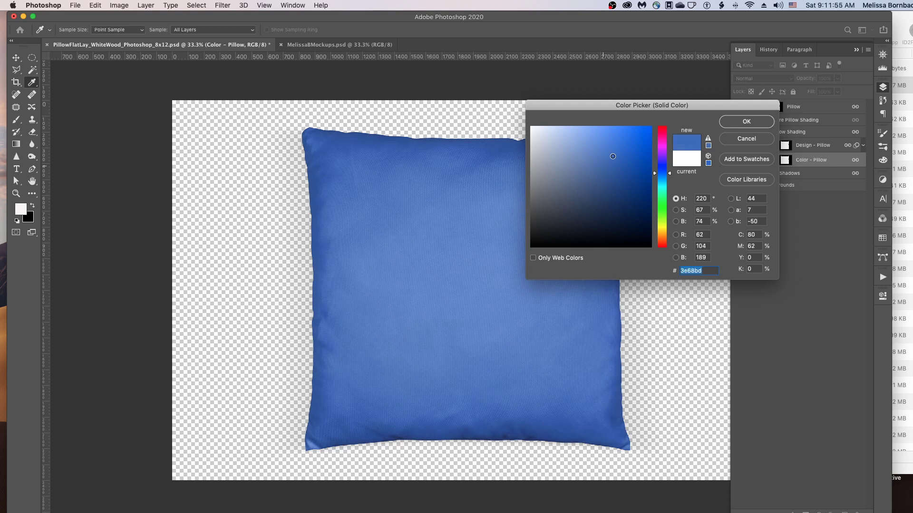
pyautogui.click(747, 122)
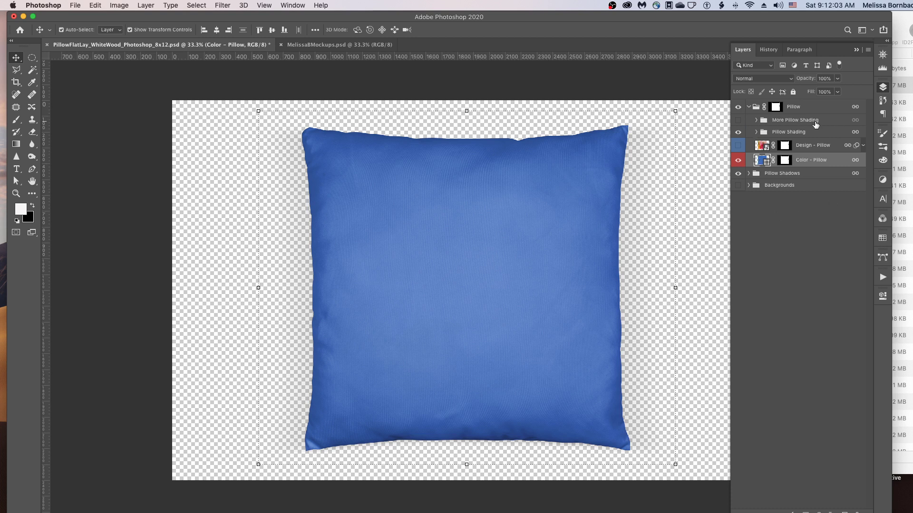
# Show the More Pillow Shading group and raise its opacity to about 92%.
pyautogui.click(738, 121)
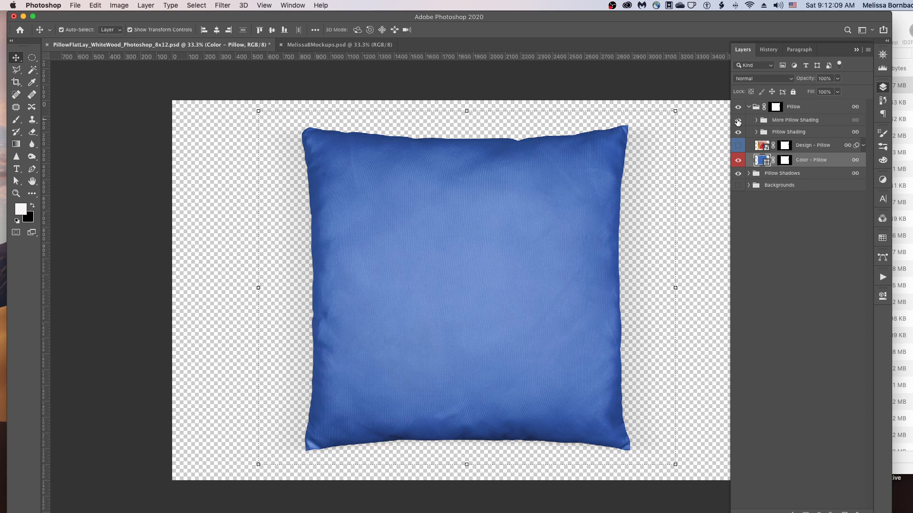
pyautogui.click(737, 132)
pyautogui.click(794, 119)
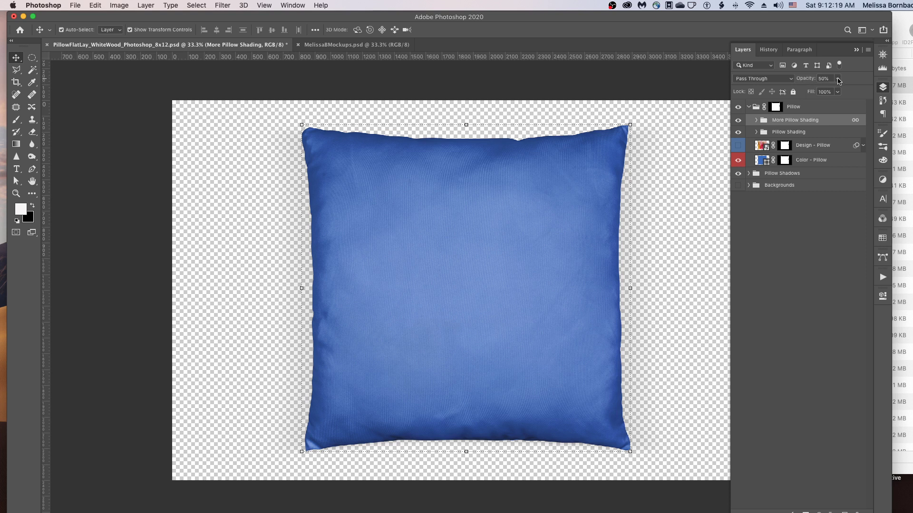
pyautogui.click(838, 79)
pyautogui.moveTo(837, 92)
pyautogui.mouseDown()
pyautogui.moveTo(860, 91)
pyautogui.moveTo(824, 92)
pyautogui.moveTo(839, 92)
pyautogui.mouseUp()
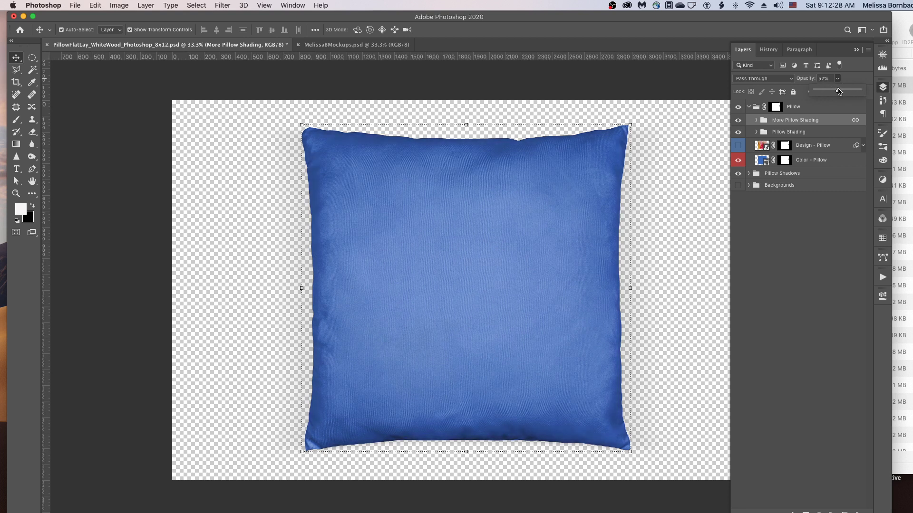
pyautogui.click(787, 221)
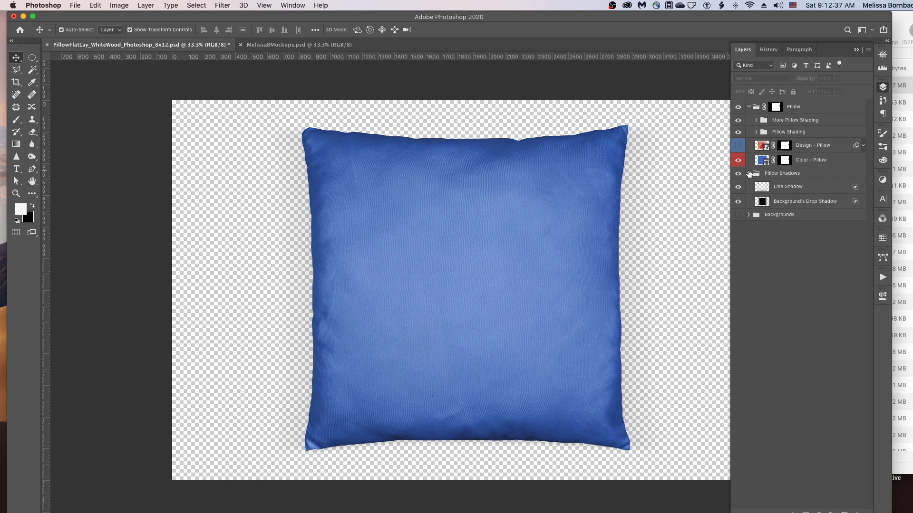
# Set Background's Drop Shadow opacity toward 100%, then collapse the Pillow Shadows group.
pyautogui.click(788, 205)
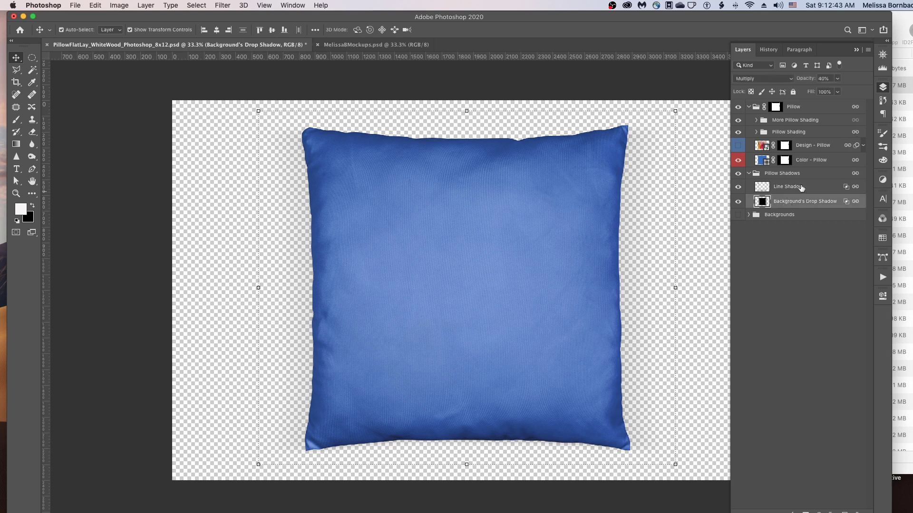
pyautogui.click(837, 79)
pyautogui.moveTo(839, 92)
pyautogui.mouseDown()
pyautogui.moveTo(865, 92)
pyautogui.moveTo(827, 92)
pyautogui.moveTo(838, 92)
pyautogui.mouseUp()
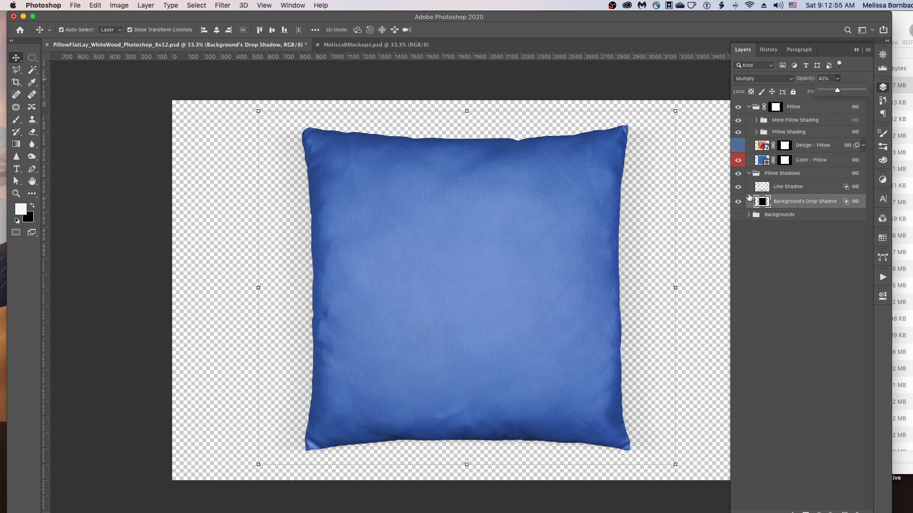
pyautogui.click(749, 174)
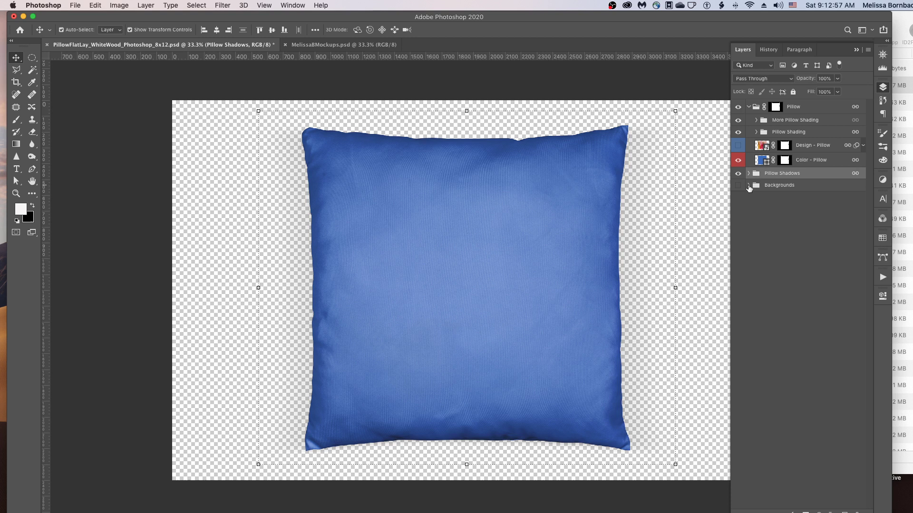
# Show the Backgrounds group, comparing White Wood and White Background, leaving the wood planks visible.
pyautogui.click(750, 186)
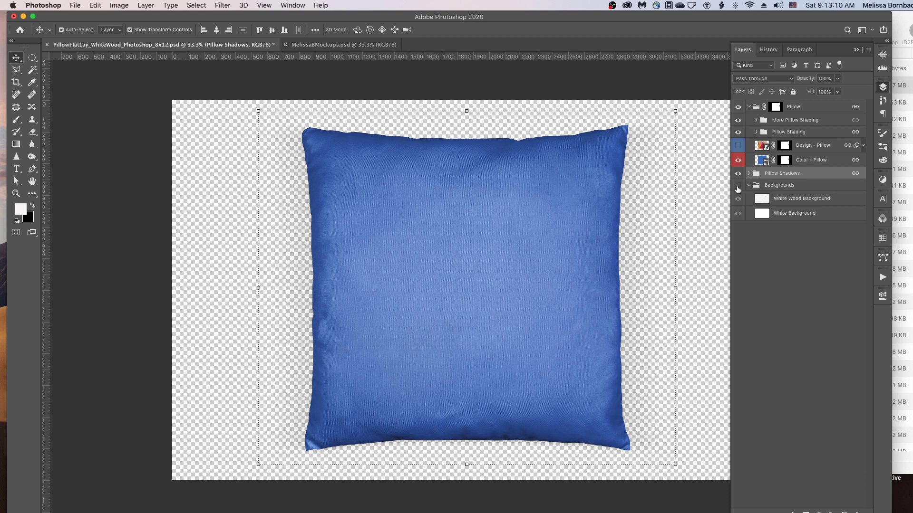
pyautogui.click(737, 185)
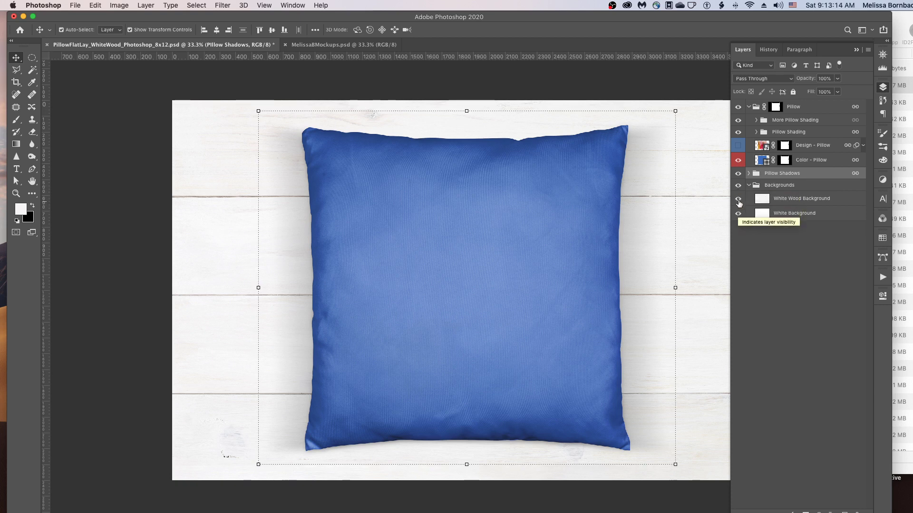
pyautogui.click(738, 198)
pyautogui.click(738, 214)
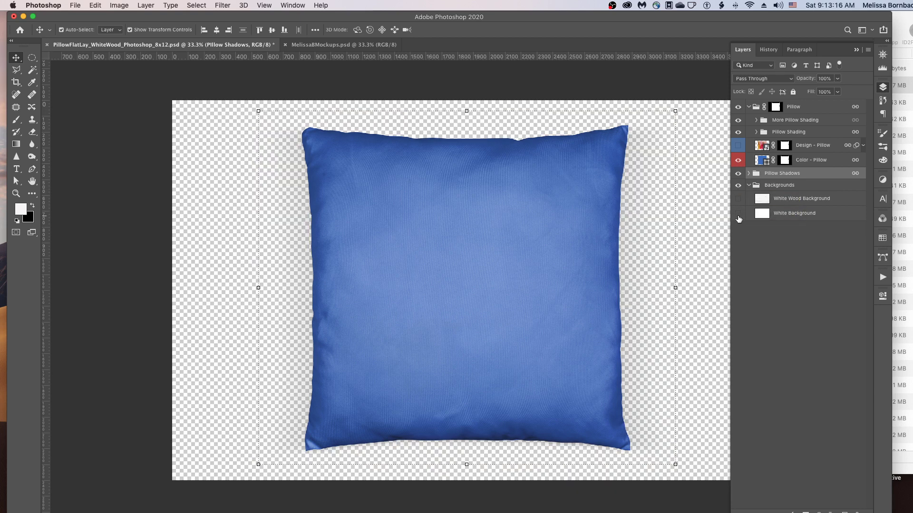
pyautogui.click(738, 213)
pyautogui.click(737, 199)
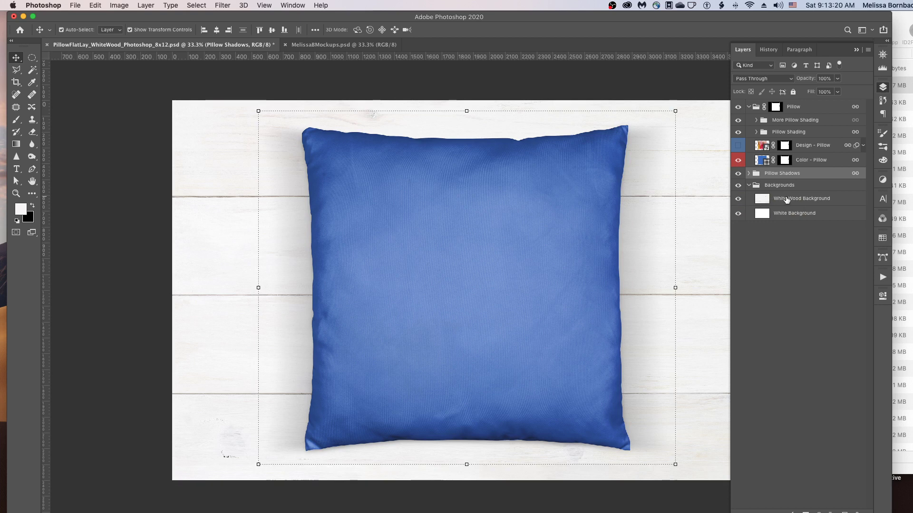
pyautogui.click(738, 146)
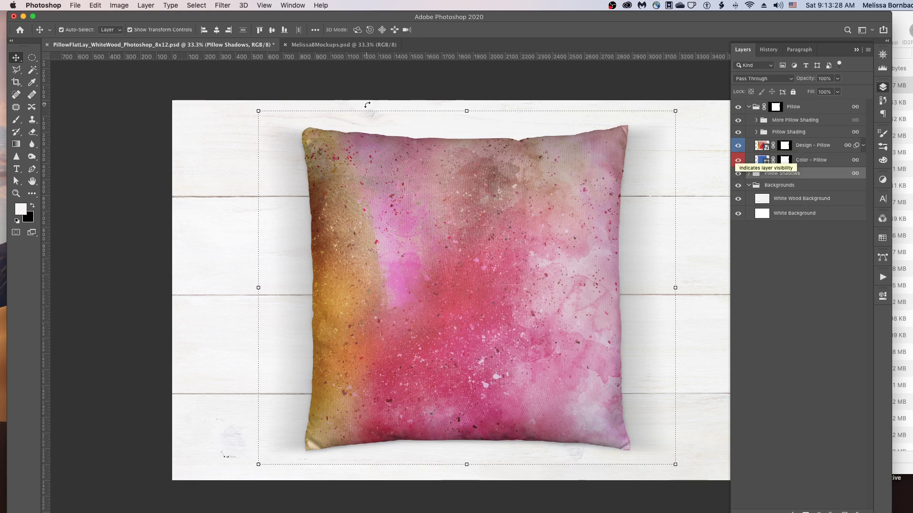
pyautogui.click(75, 5)
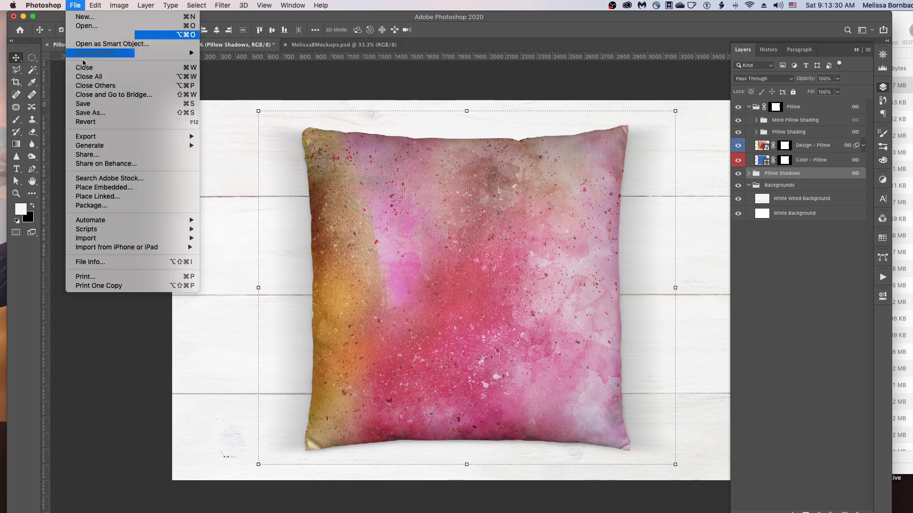
pyautogui.click(98, 113)
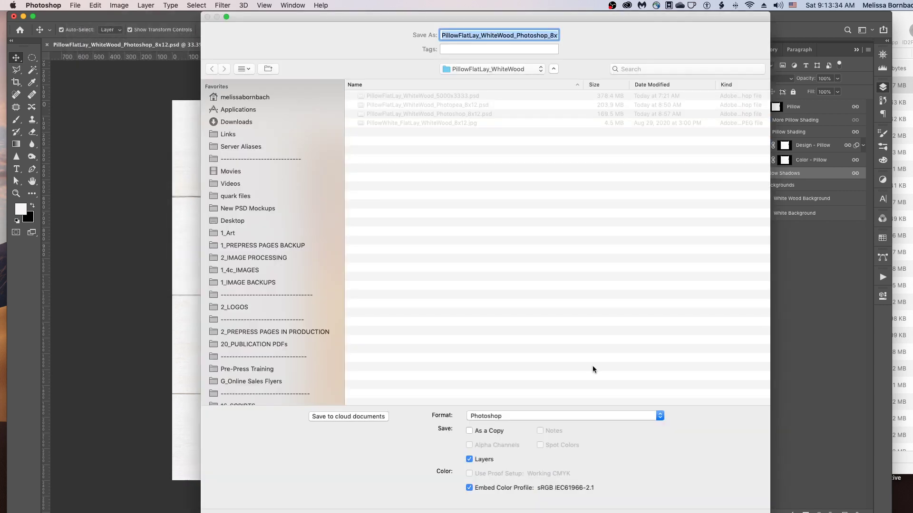
pyautogui.click(507, 418)
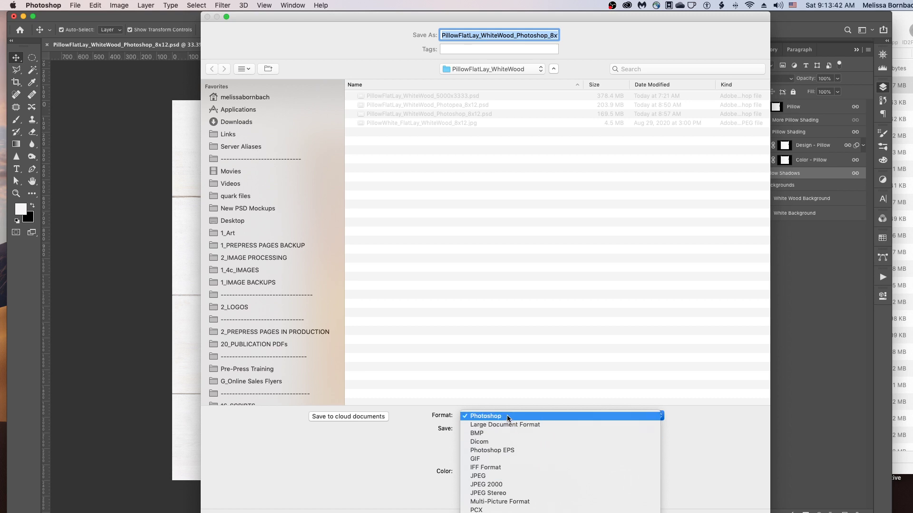
pyautogui.click(535, 357)
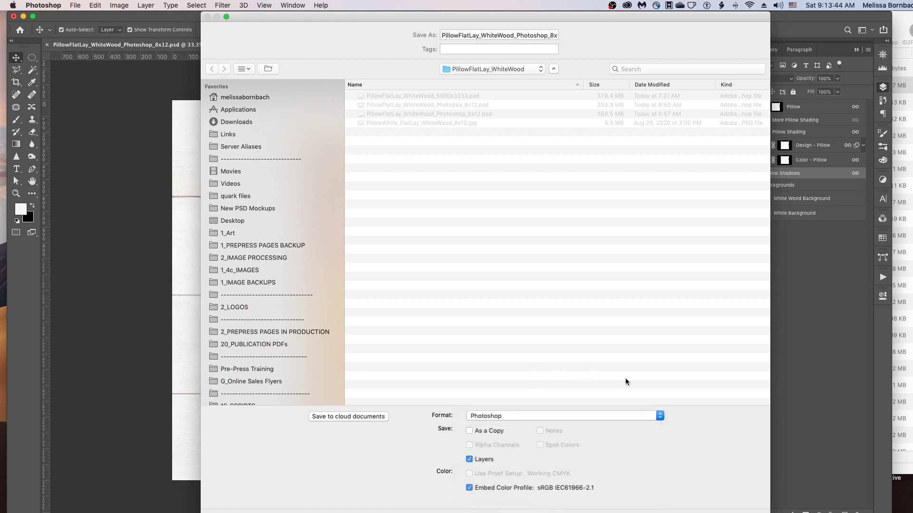
pyautogui.press('Escape')
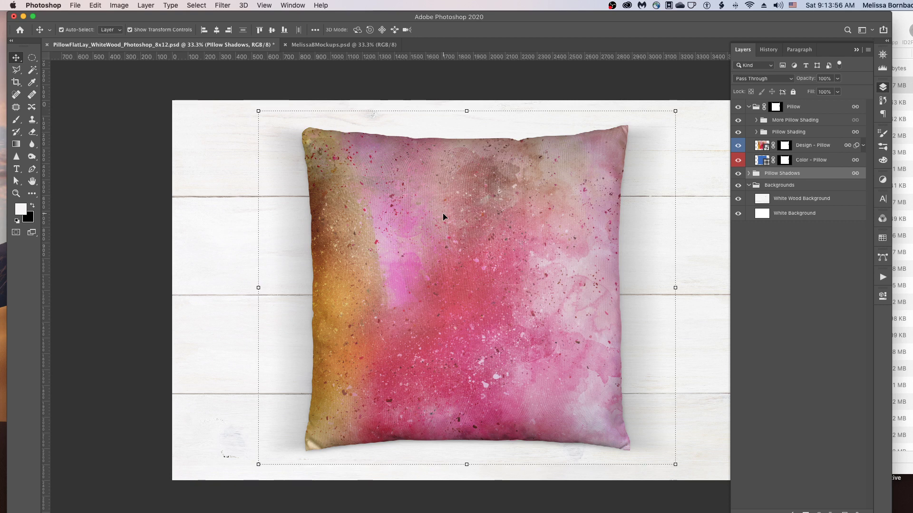
# Switch to the brick-wall promo card mockup document.
pyautogui.click(332, 46)
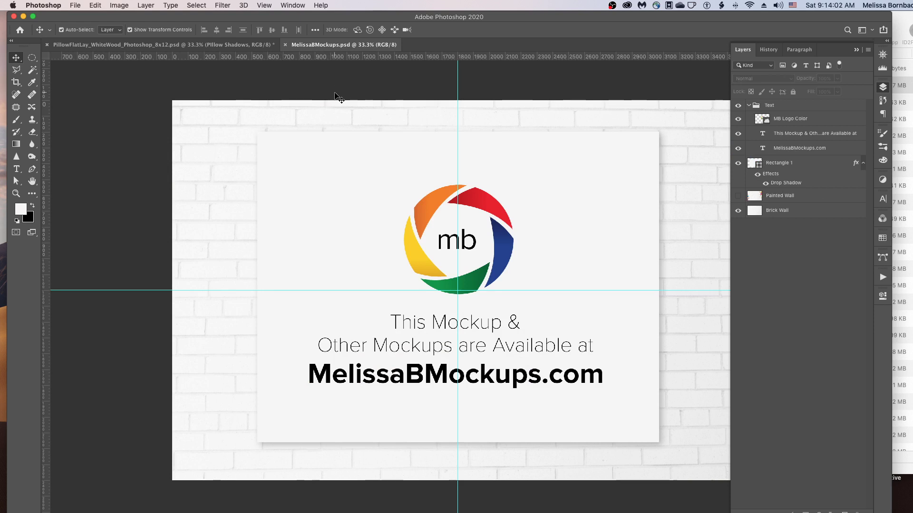